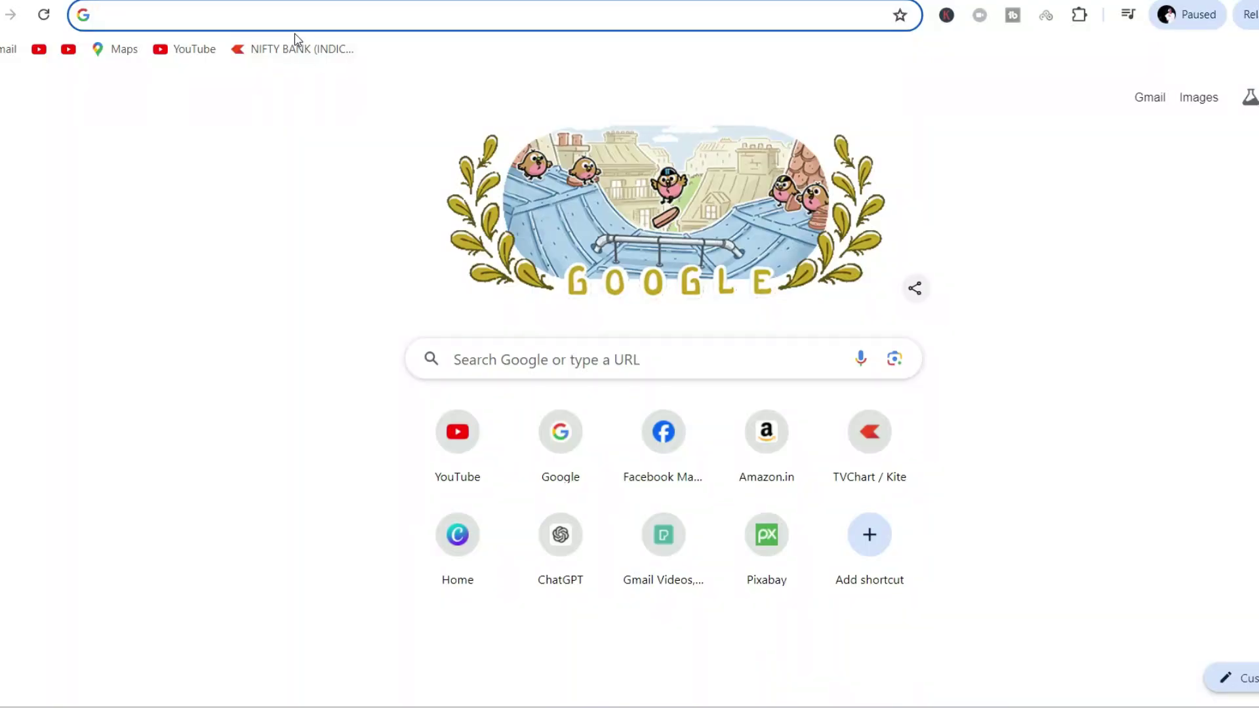
pyautogui.write('g')
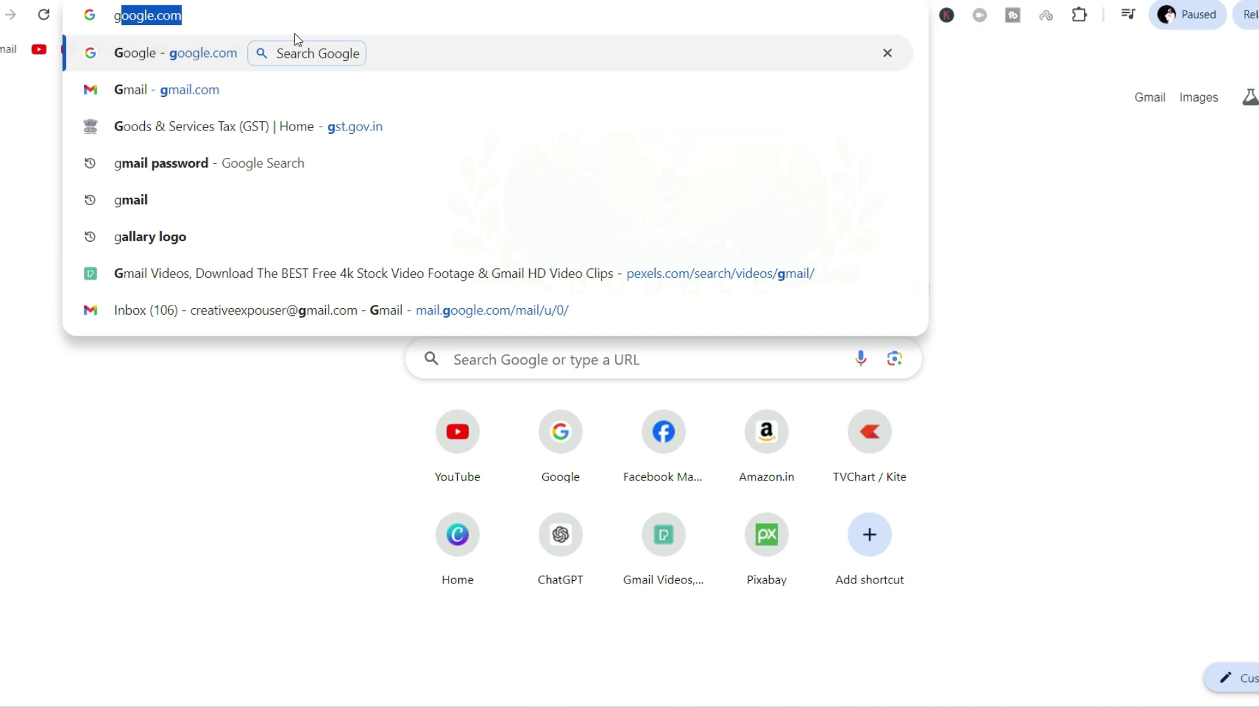
# Step: Search Google for "Android Studio download" and open developer.android.com/studio
pyautogui.press('Return')
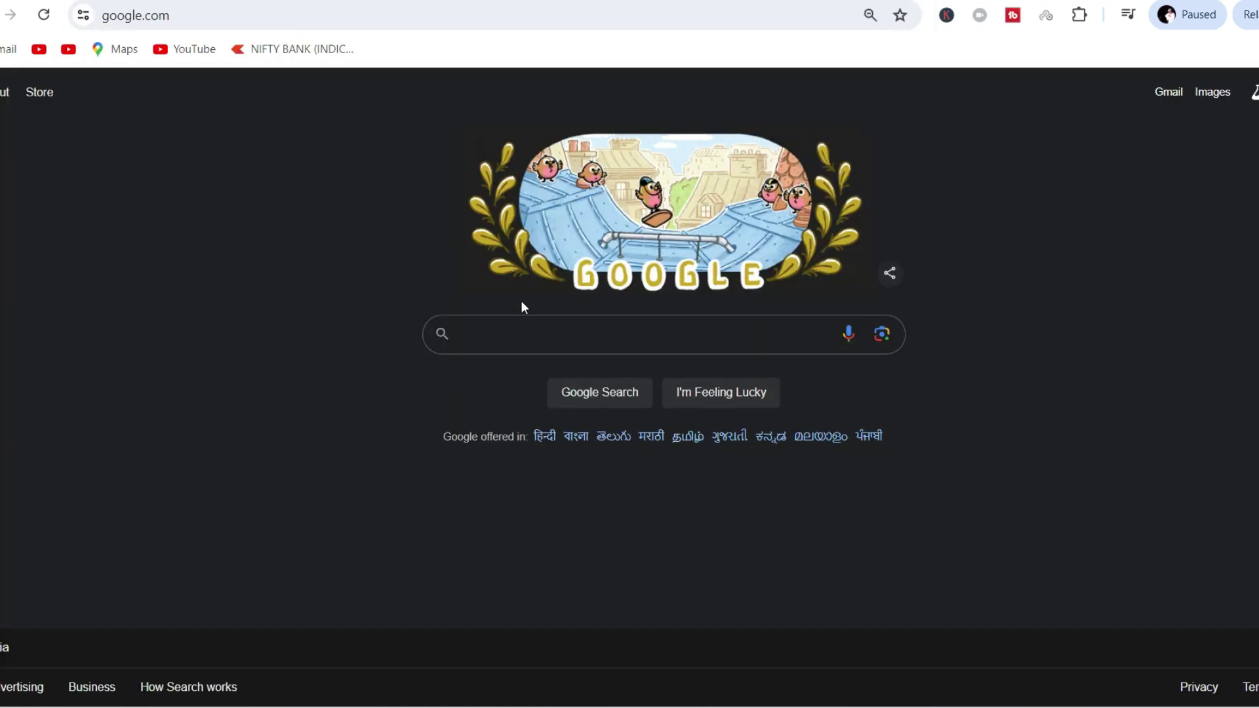
pyautogui.write('Android Studio download')
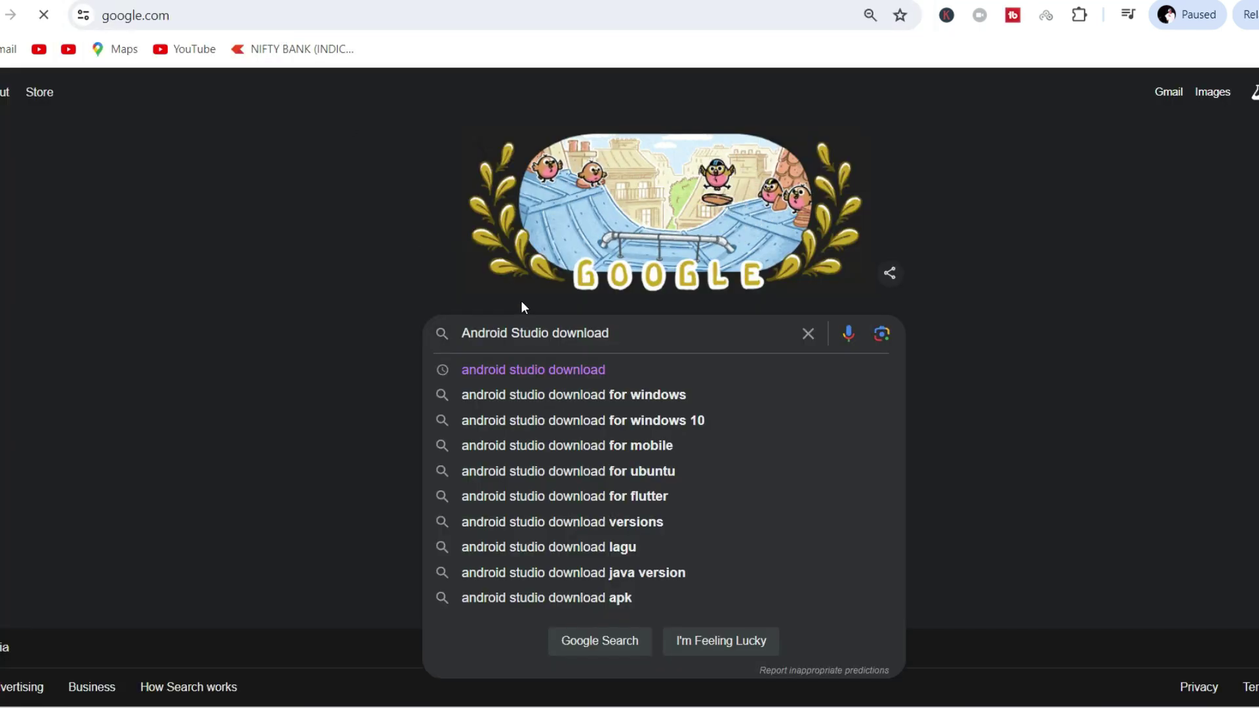
pyautogui.press('Return')
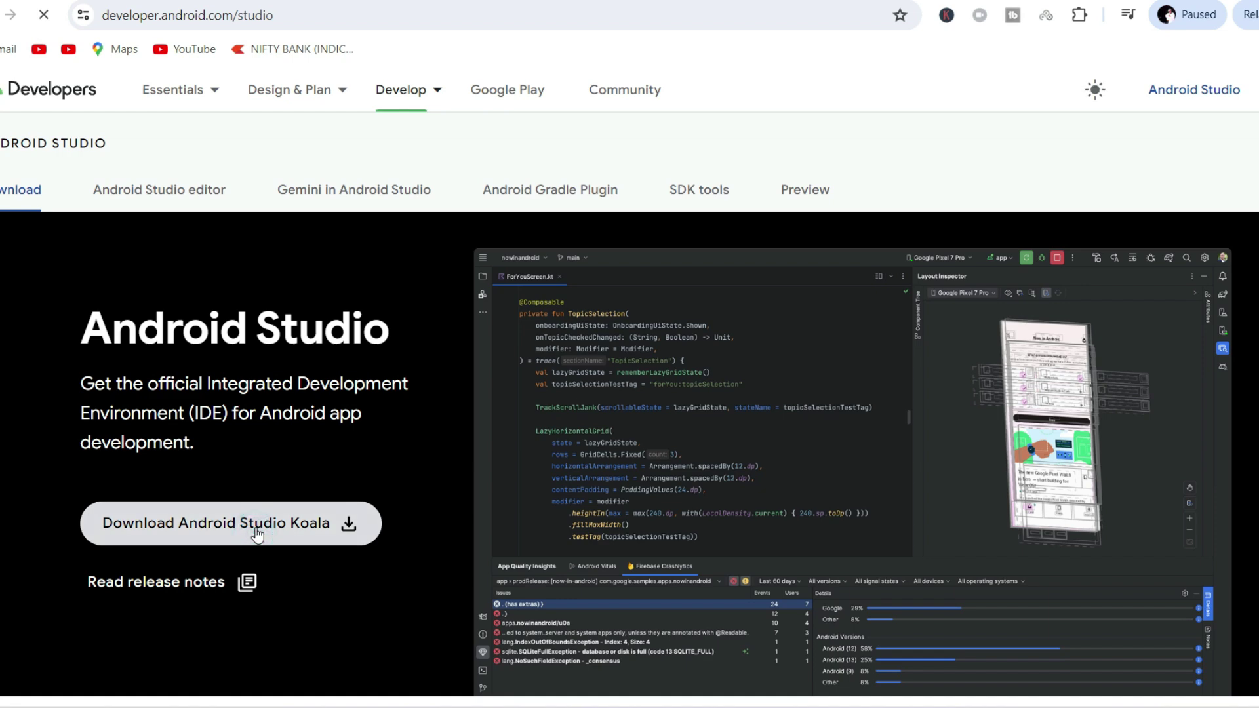
# Step: Accept the terms, download the Koala Windows installer, and run it from its folder
pyautogui.click(258, 531)
pyautogui.scroll(-5, 1004, 510)
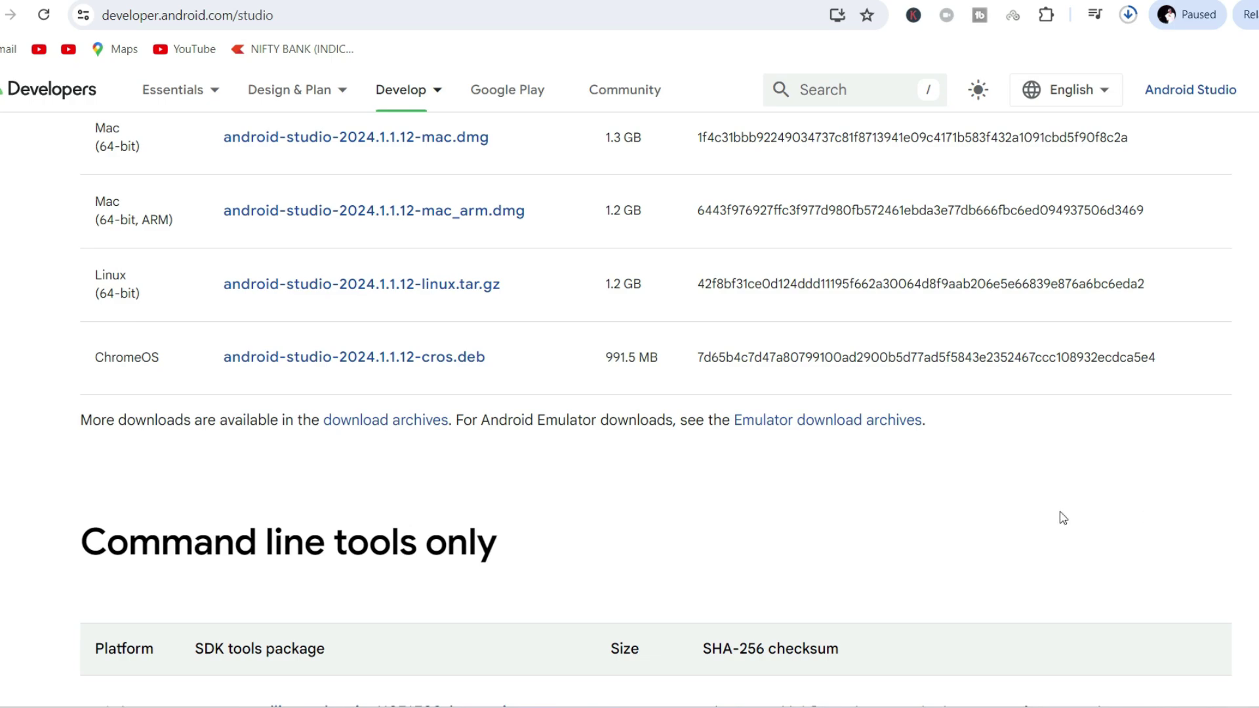
pyautogui.scroll(-5, 1062, 517)
pyautogui.scroll(15, 690, 521)
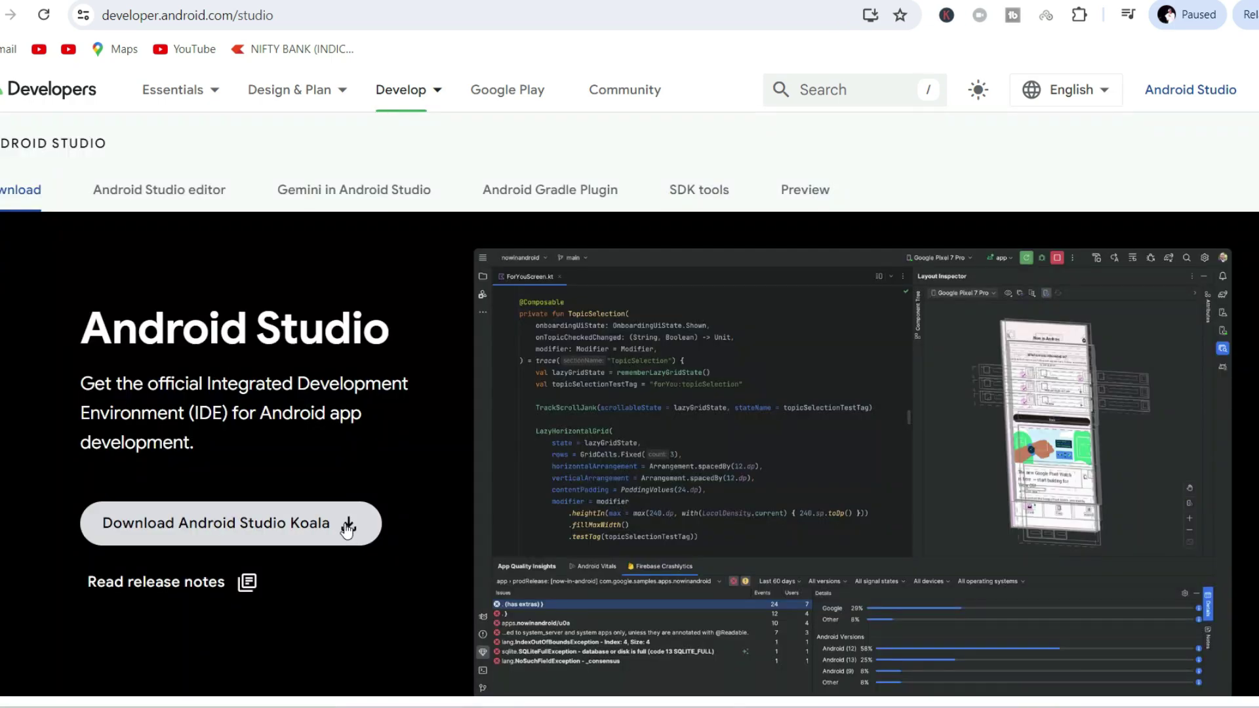
pyautogui.click(340, 528)
pyautogui.scroll(-10, 833, 371)
pyautogui.scroll(-10, 833, 371)
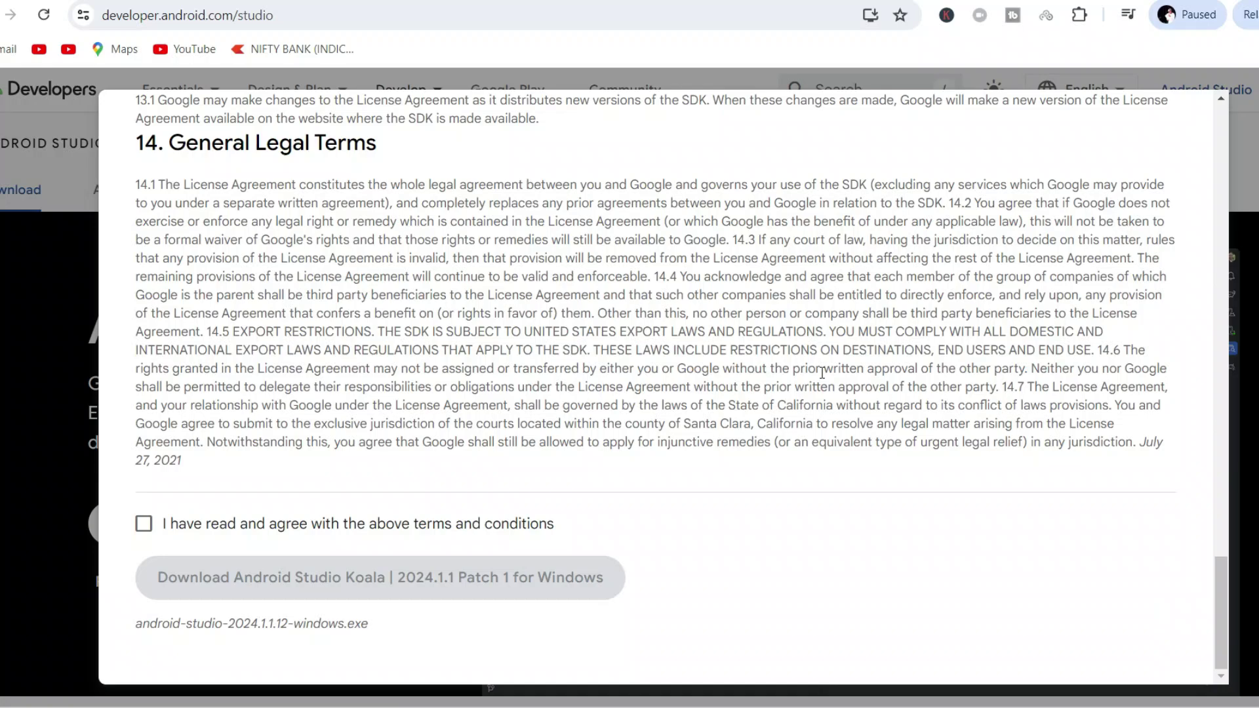
pyautogui.click(145, 524)
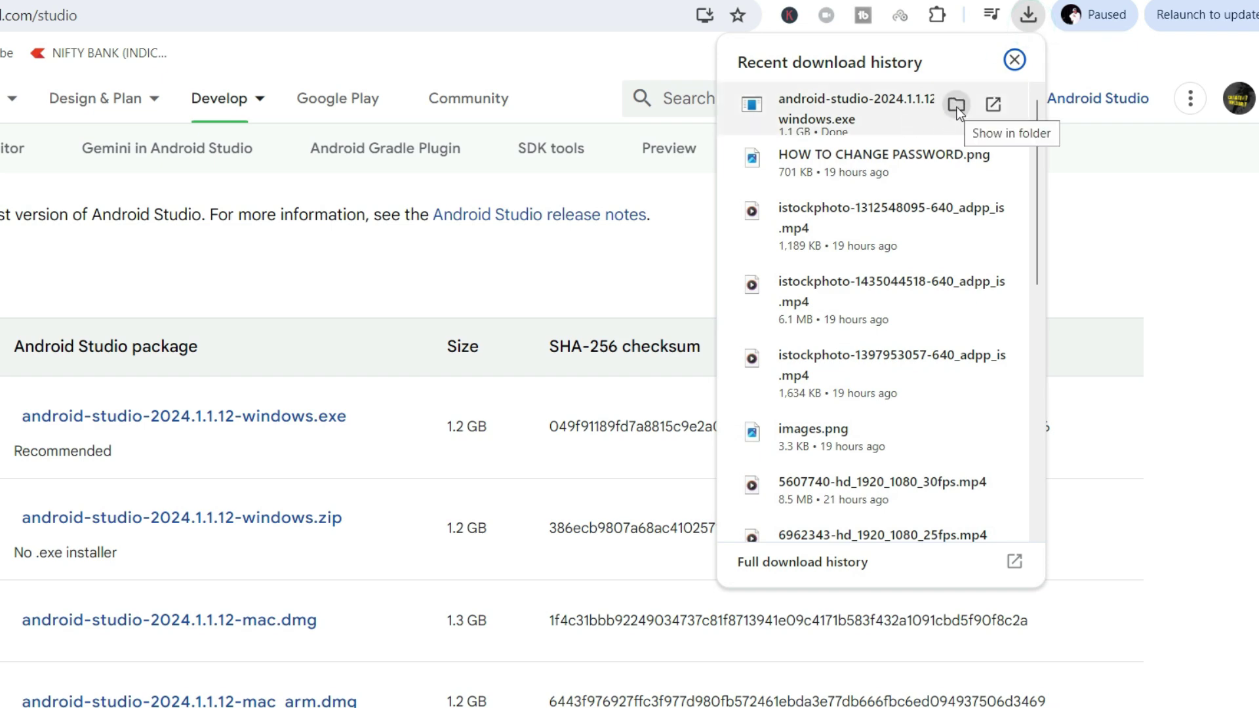
pyautogui.click(957, 107)
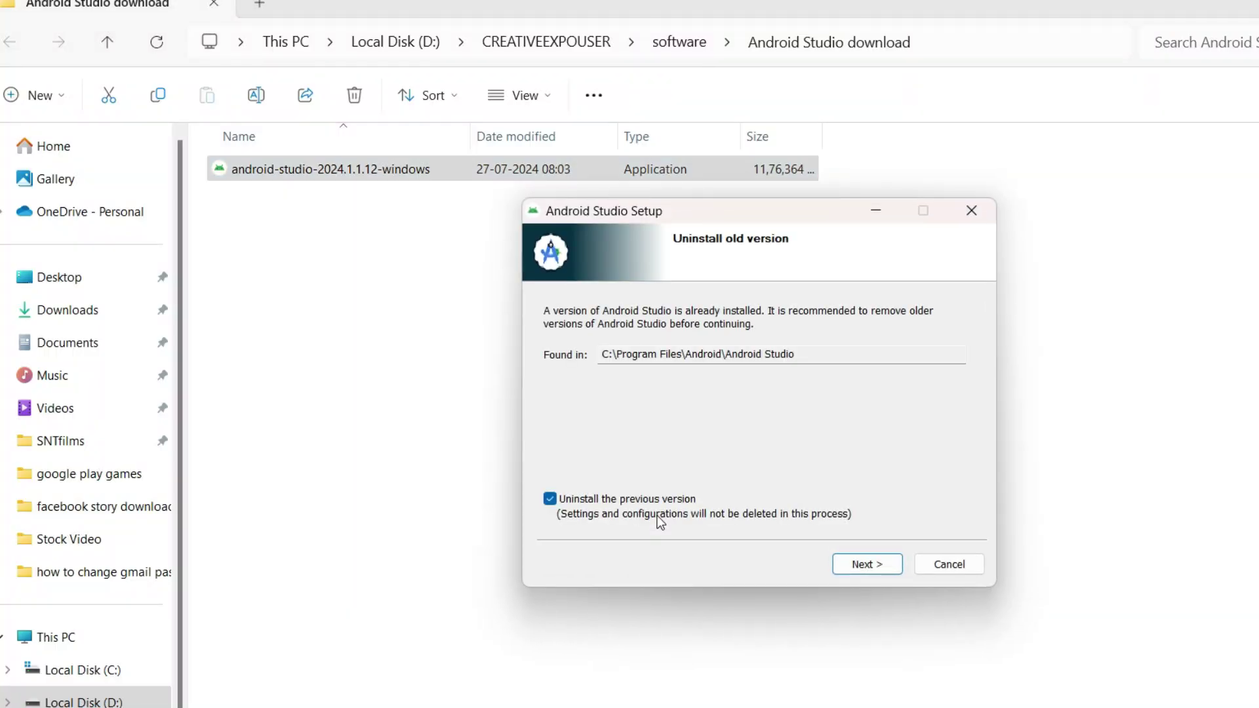
# Step: Uninstall the previous version, then install Koala with default components and location
pyautogui.click(877, 565)
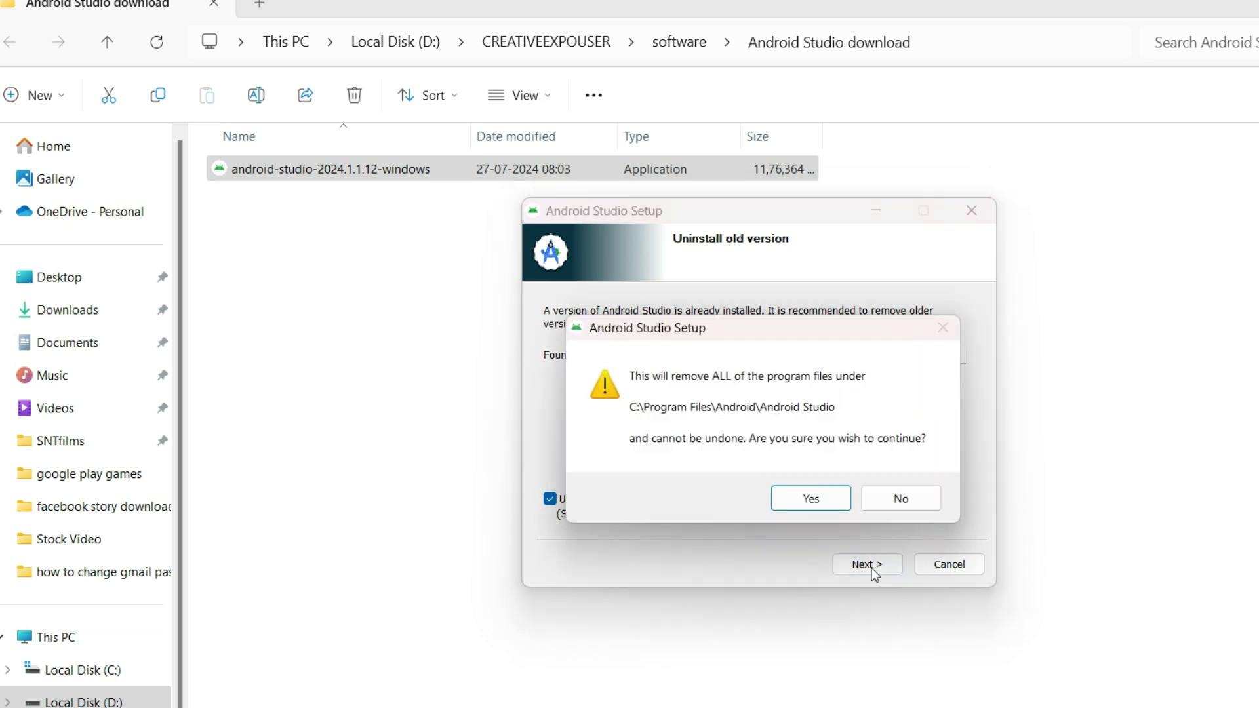
pyautogui.click(820, 502)
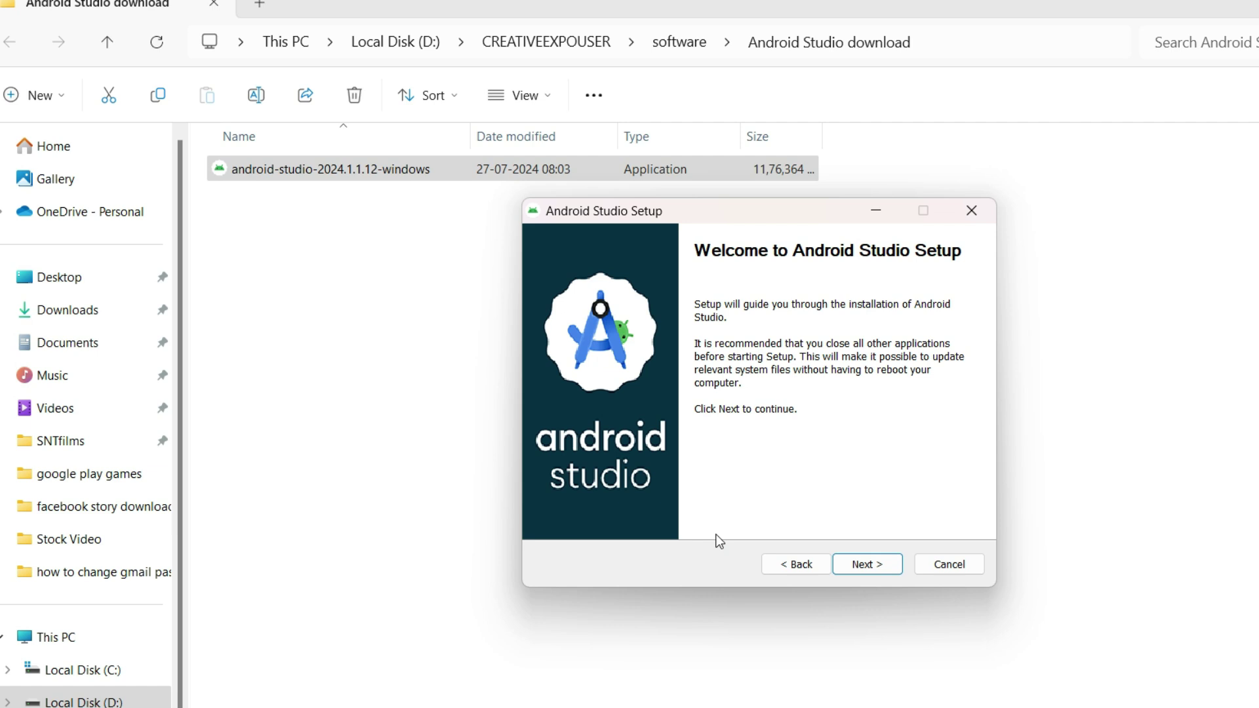
pyautogui.click(870, 565)
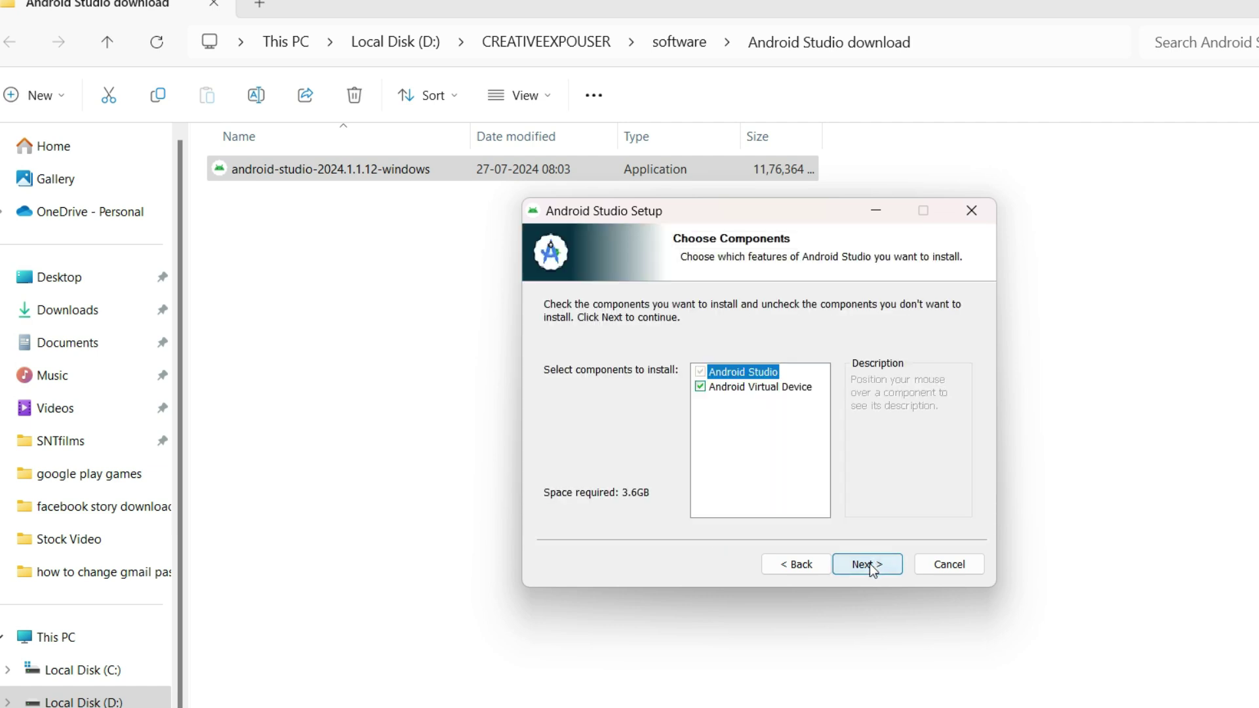
pyautogui.click(870, 569)
pyautogui.click(868, 566)
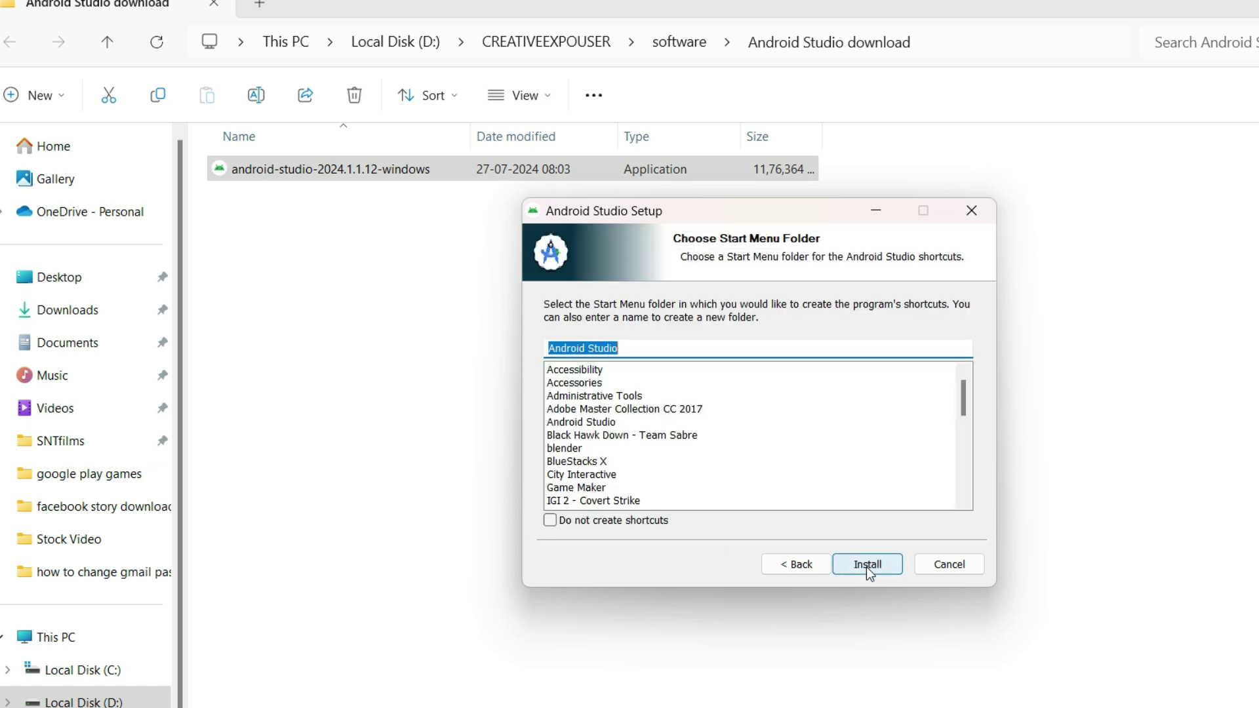
pyautogui.click(867, 566)
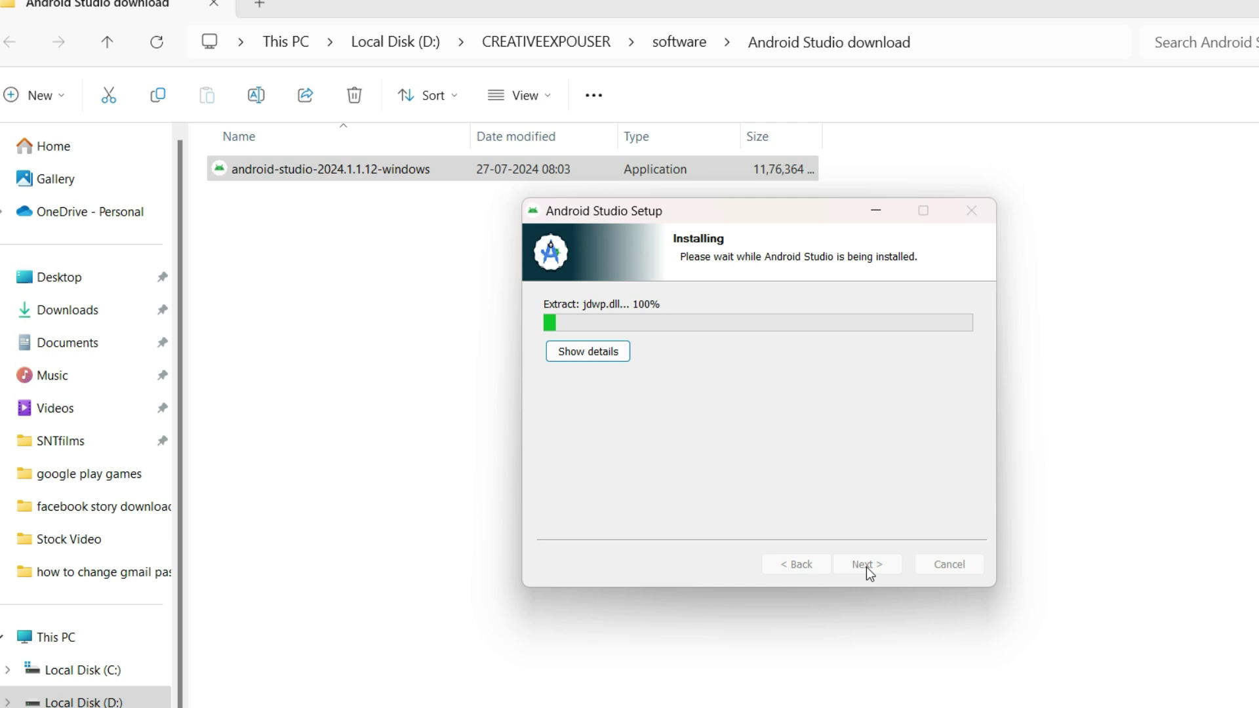
pyautogui.click(865, 565)
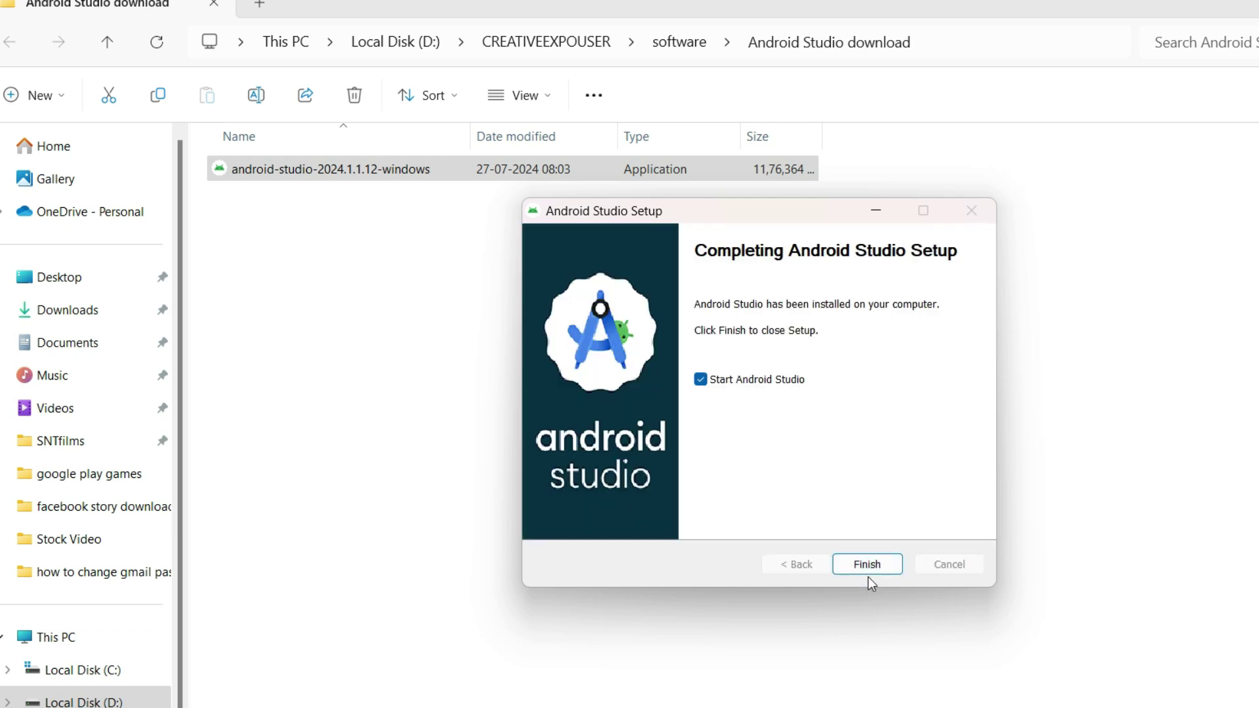
# Step: Launch Android Studio and complete the Standard Setup Wizard, downloading the SDK components
pyautogui.click(870, 567)
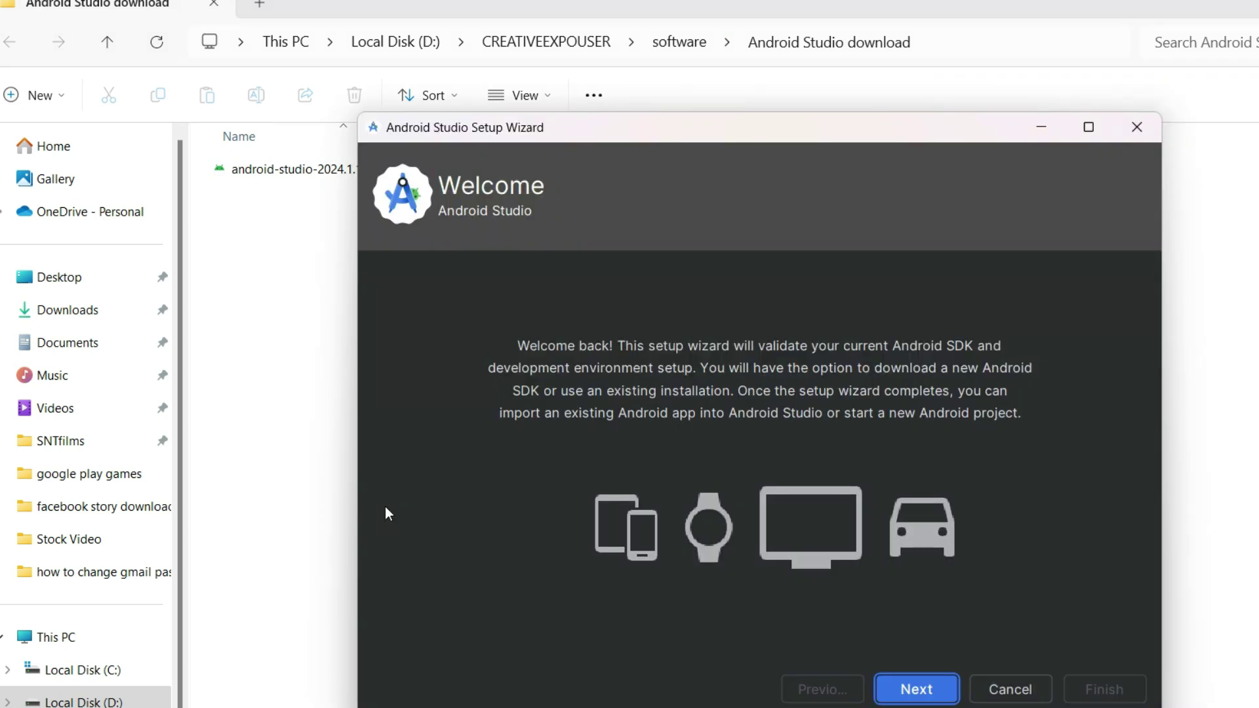
pyautogui.click(921, 693)
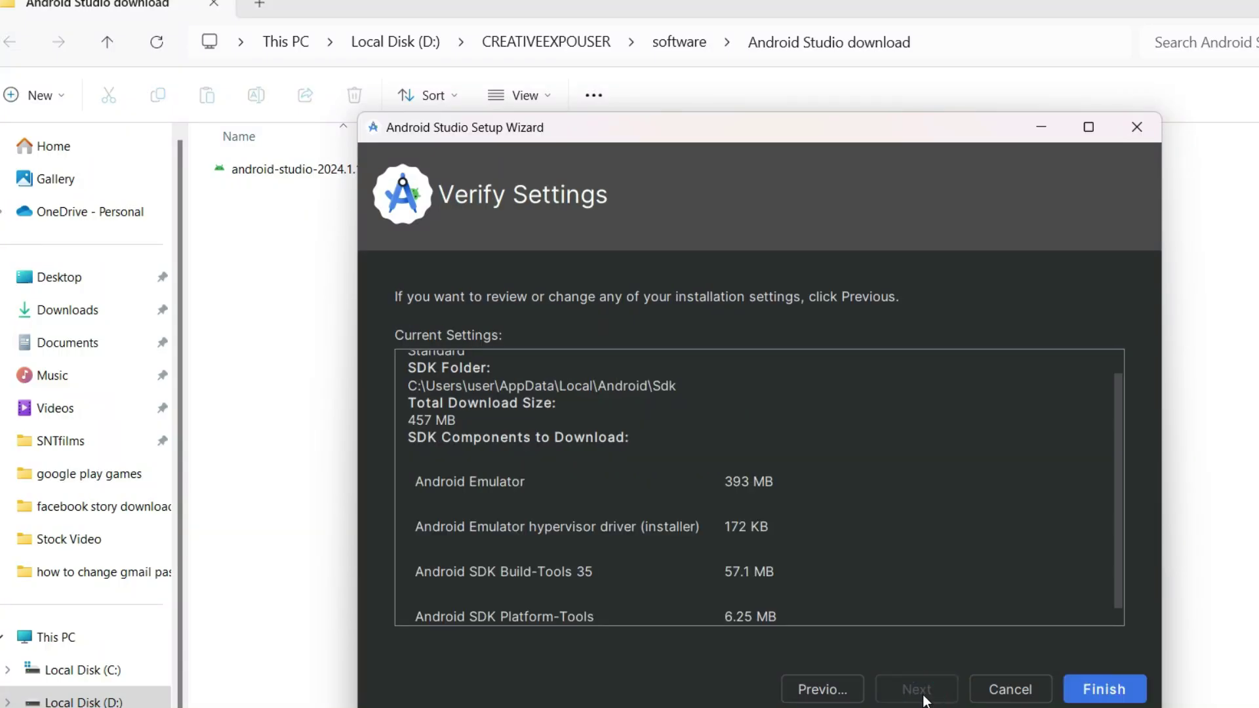
pyautogui.scroll(2, 933, 483)
pyautogui.scroll(-2, 933, 483)
pyautogui.click(1110, 693)
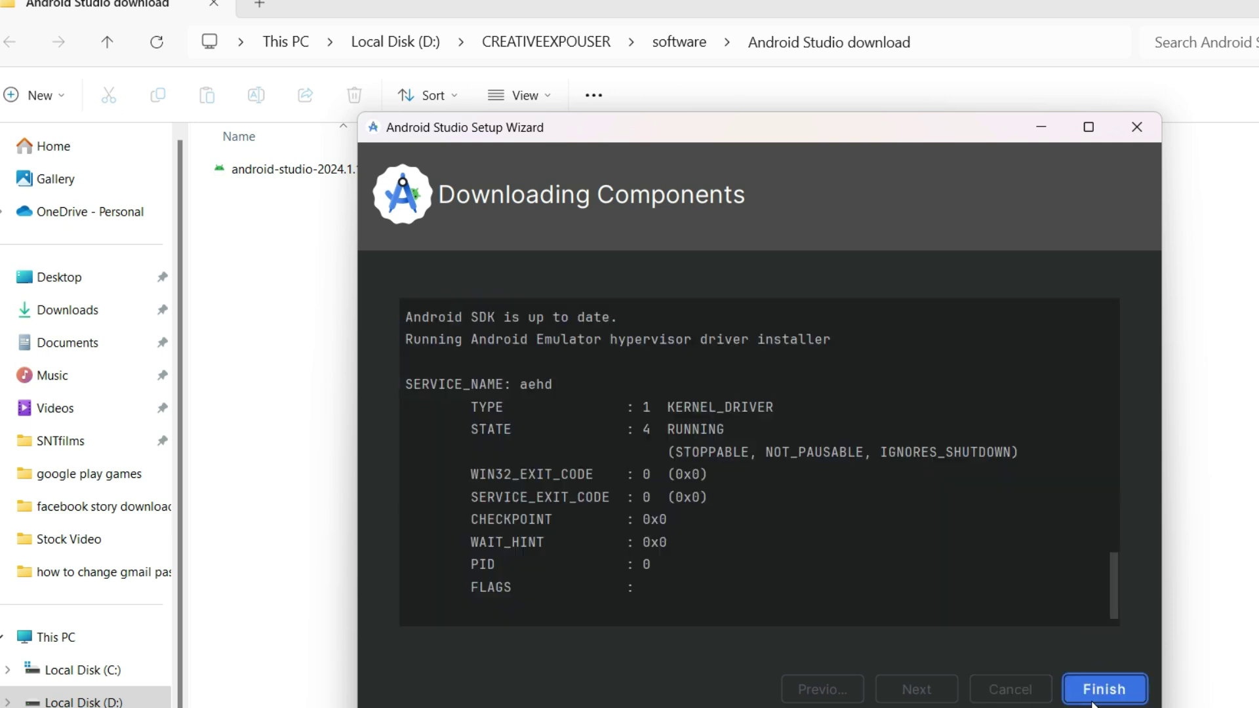
pyautogui.click(1093, 697)
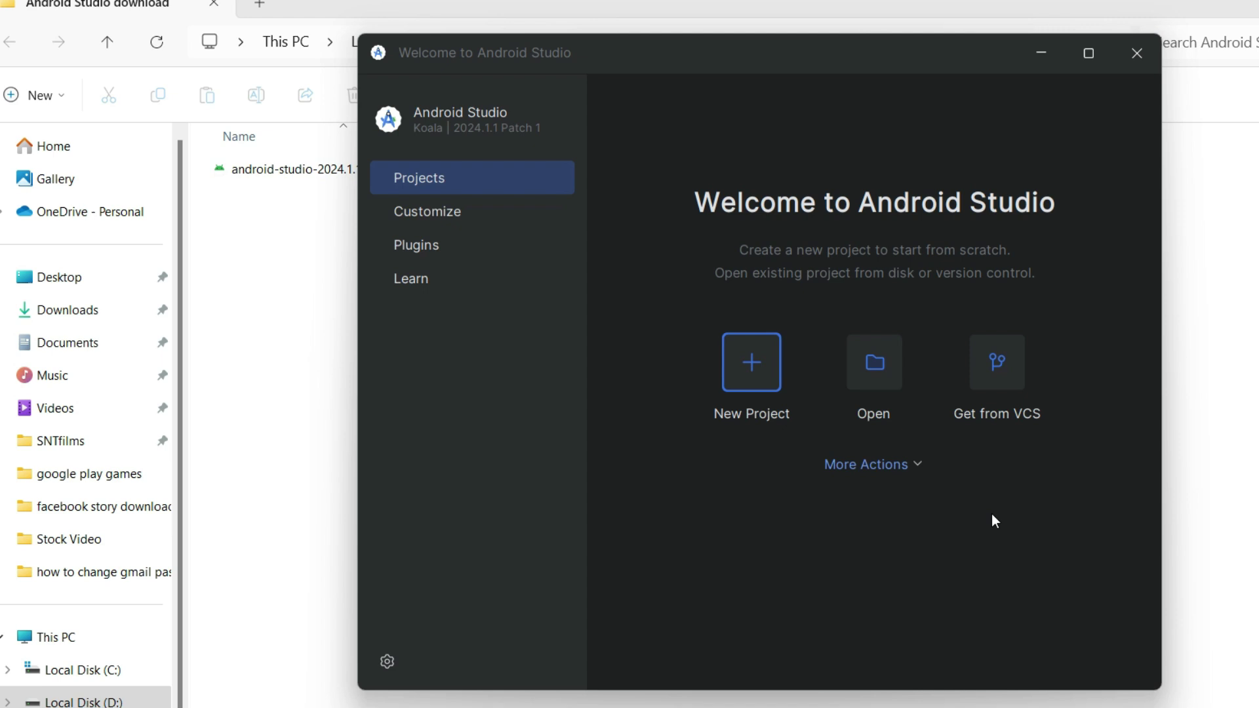
# Step: Maximize the welcome window and view the Customize page, then the Plugins Marketplace
pyautogui.click(1090, 53)
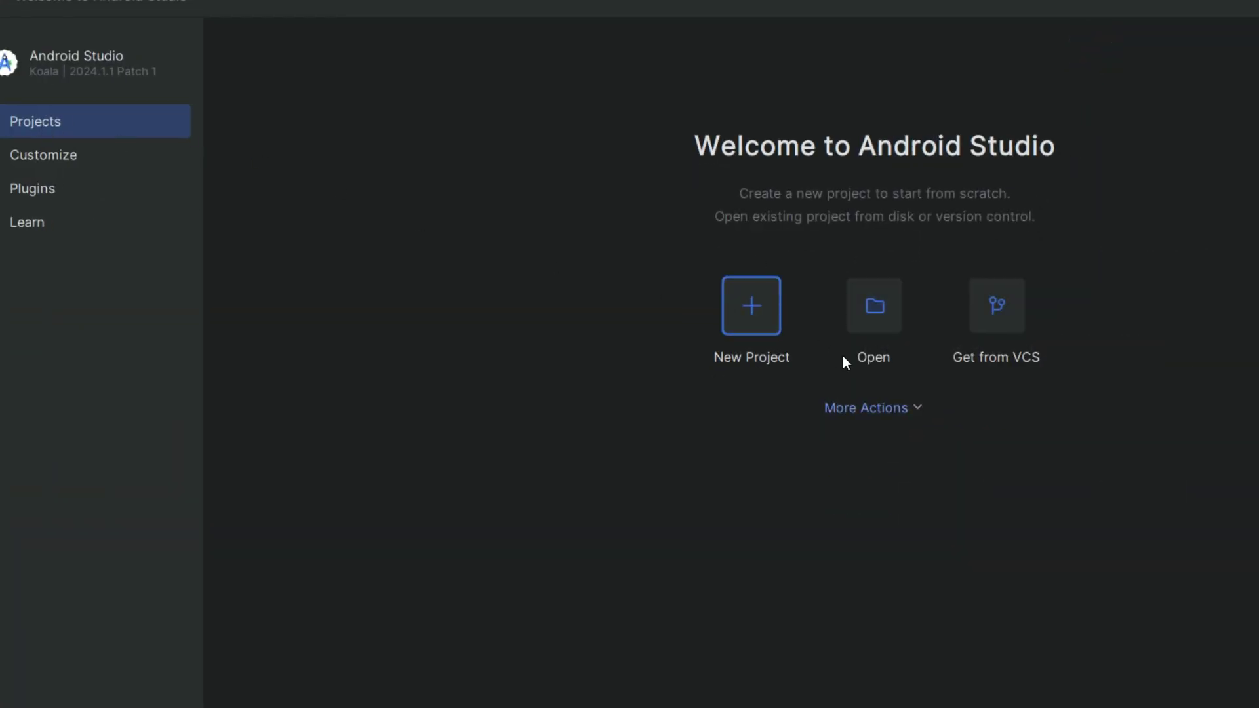
pyautogui.click(51, 160)
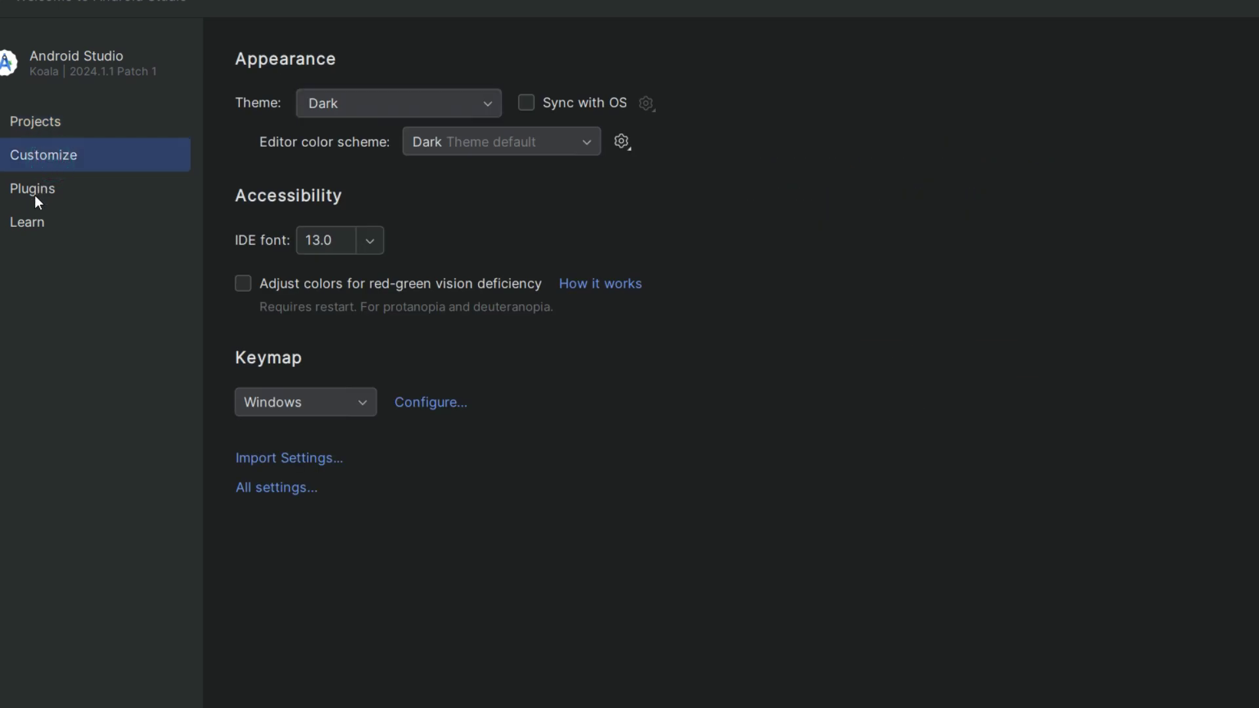
pyautogui.click(34, 196)
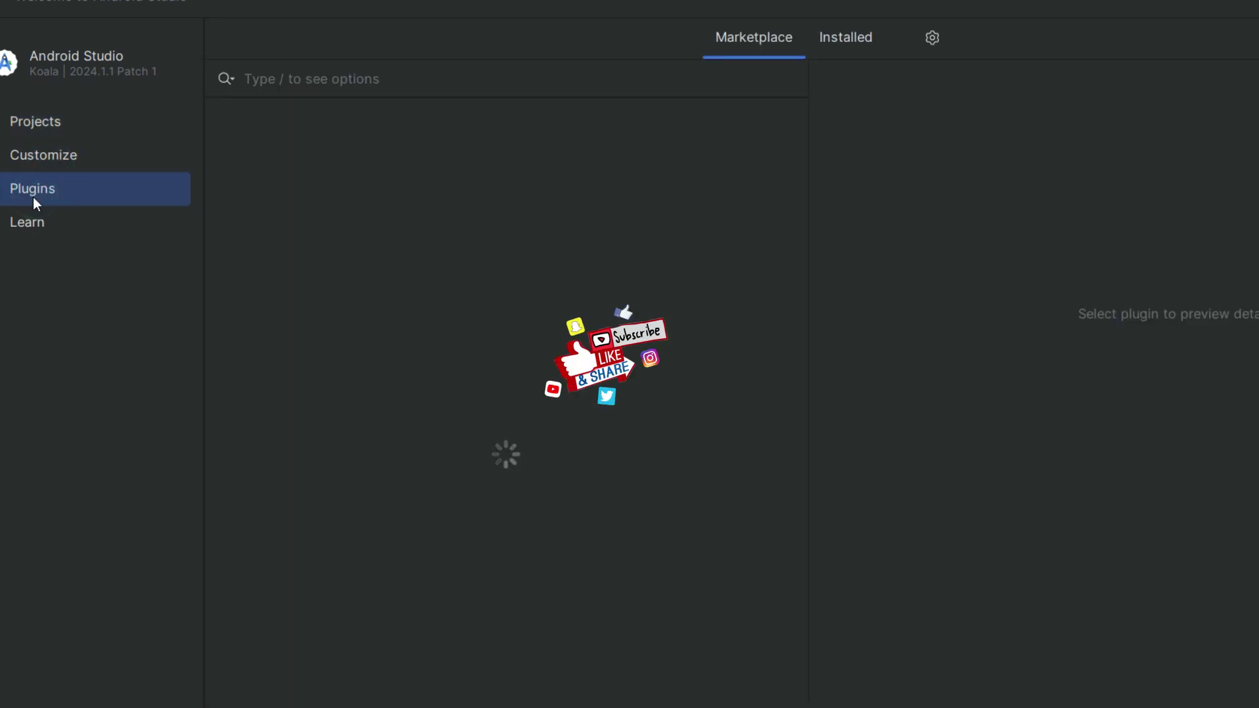